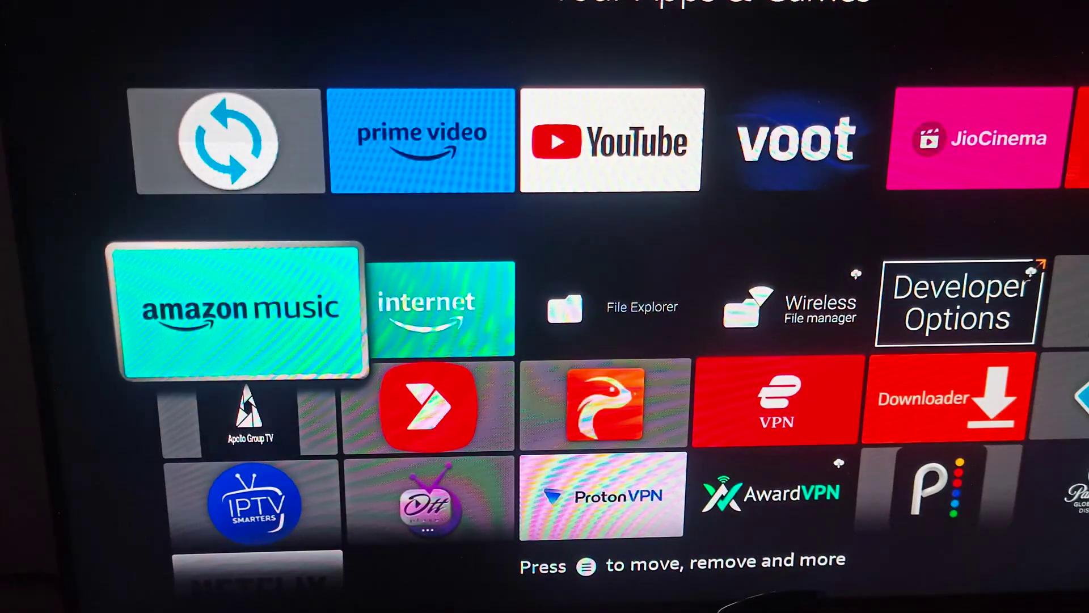
{"action": "key", "text": "Down"}
{"action": "key", "text": "Down"}
Step: Move focus through the apps grid and settle on the Prime Video tile in the top row
{"action": "key", "text": "Up"}
{"action": "key", "text": "Up"}
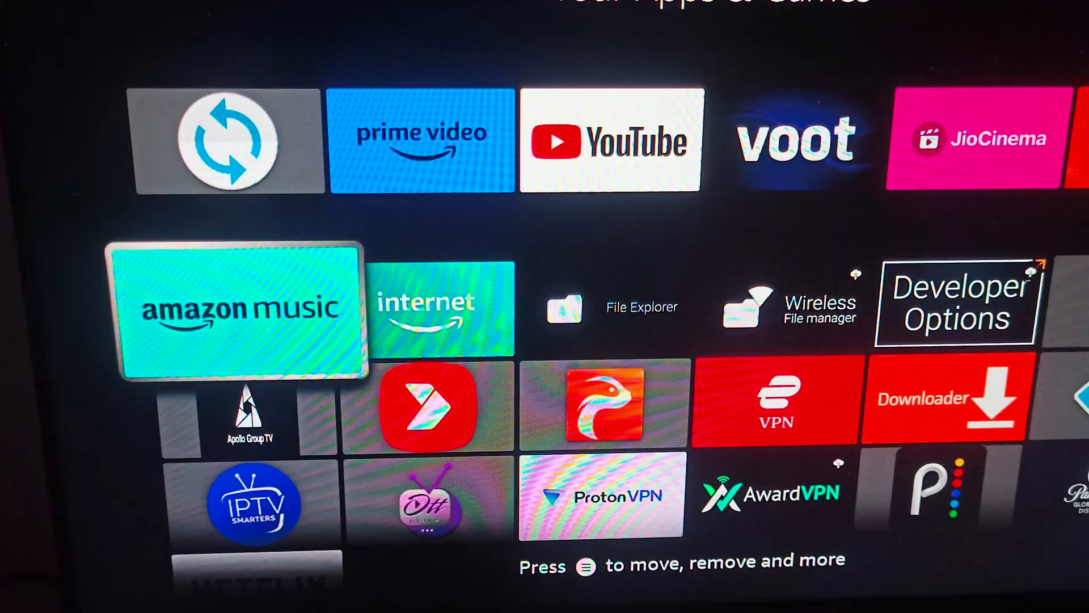
{"action": "key", "text": "Up"}
{"action": "key", "text": "Right"}
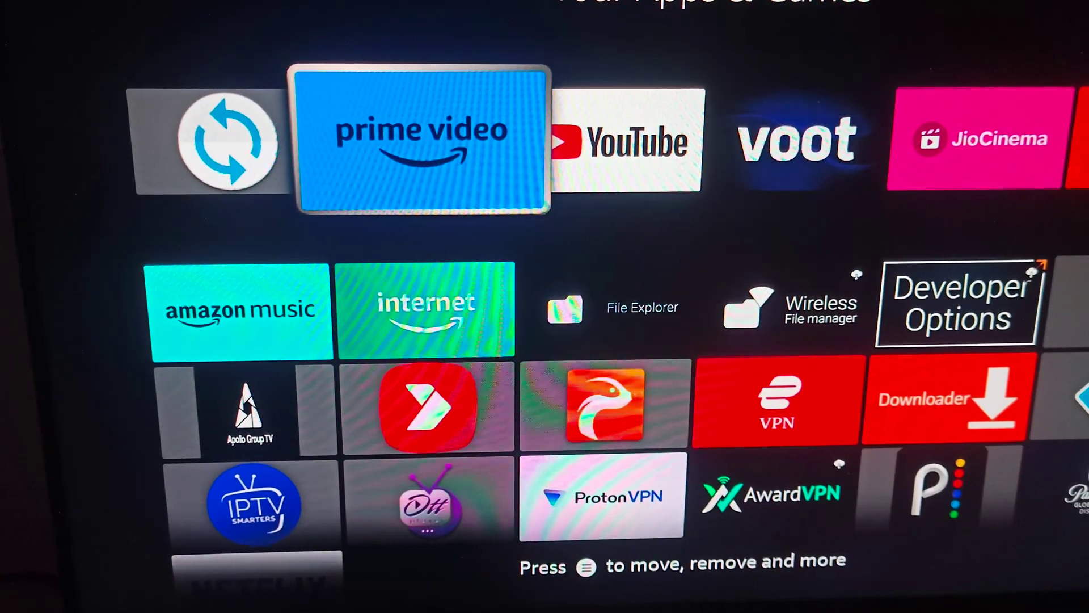
{"action": "key", "text": "Right"}
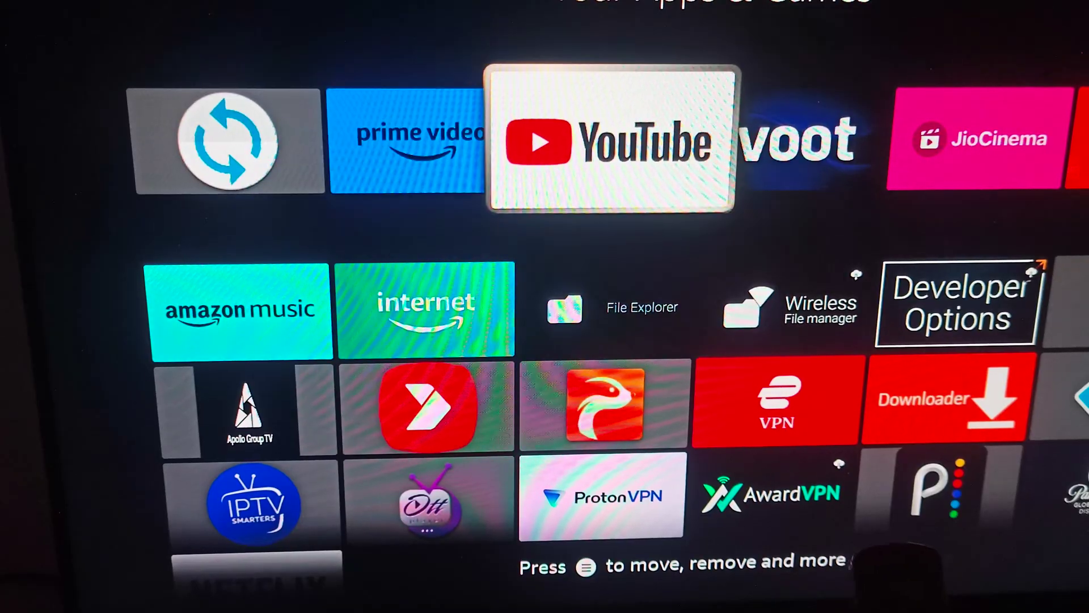
{"action": "key", "text": "Left"}
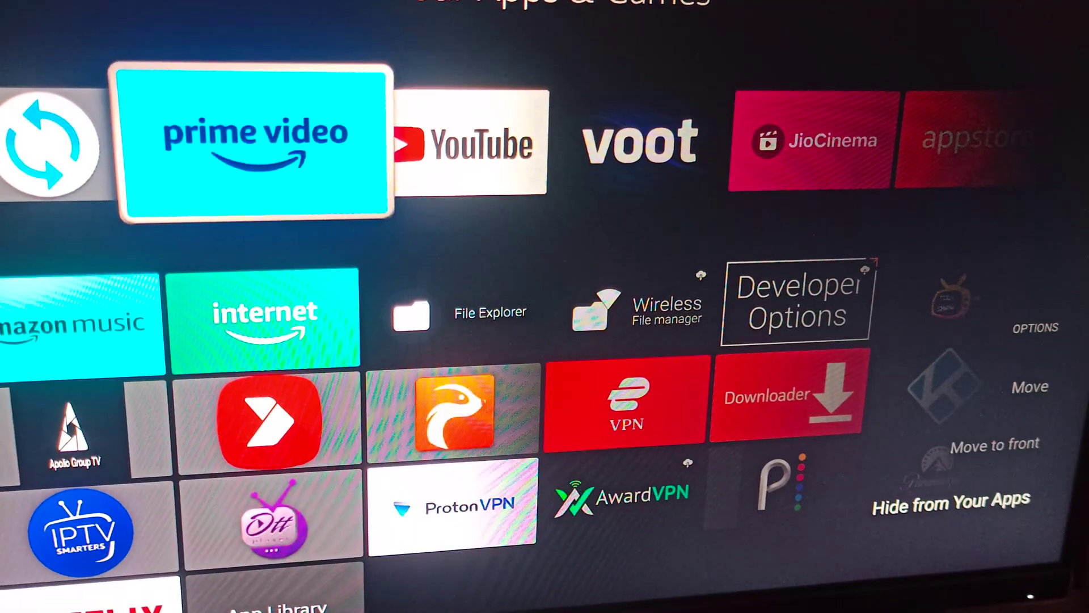
Step: Recheck Prime Video's options, then view the Internet app's options menu
{"action": "key", "text": "Escape"}
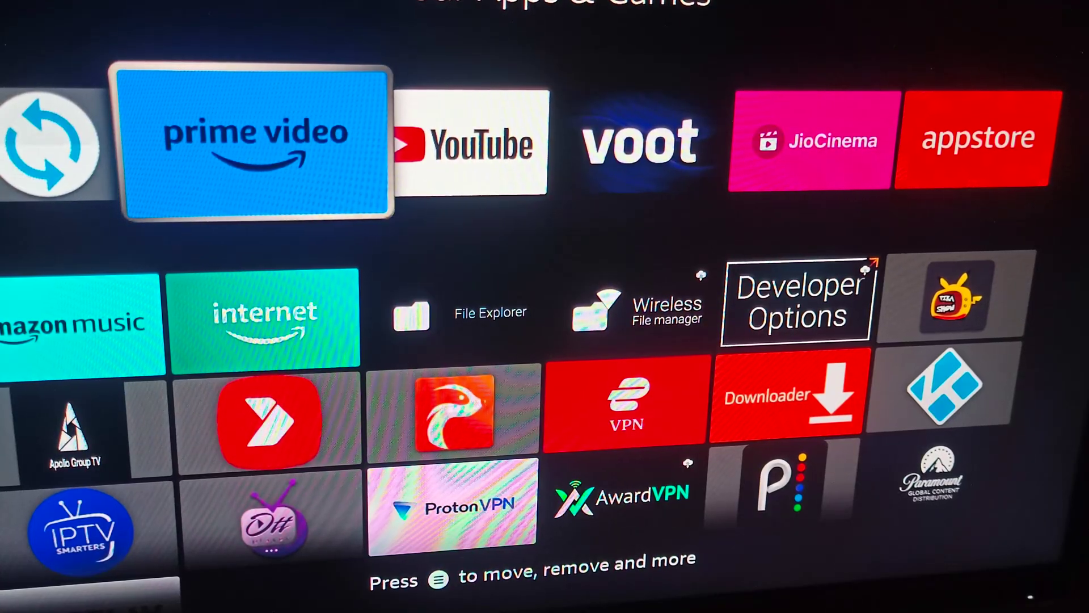
{"action": "key", "text": "Menu"}
{"action": "key", "text": "Escape"}
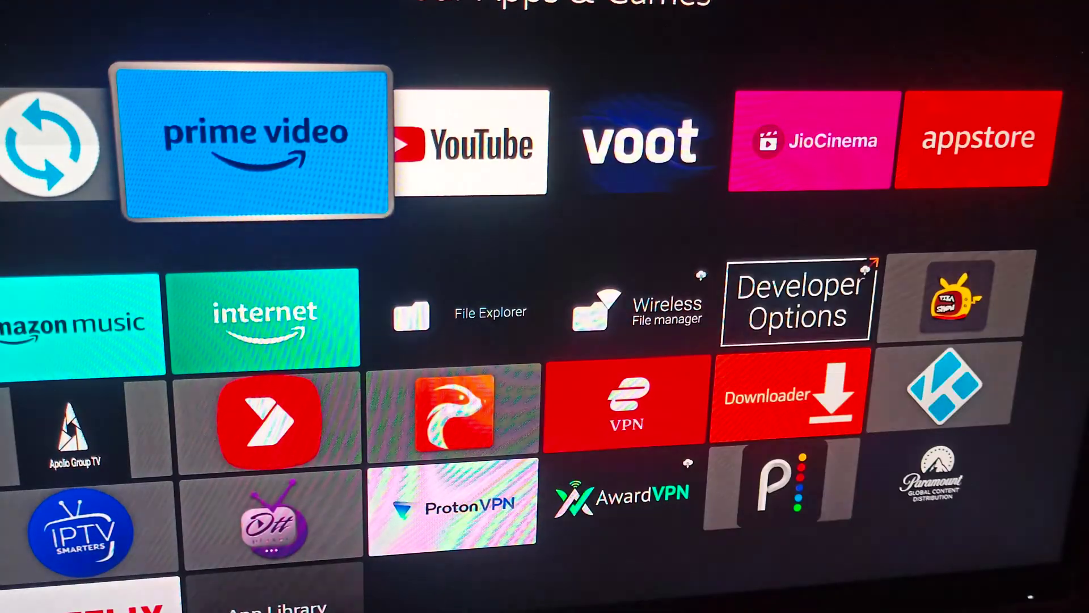
{"action": "key", "text": "Down"}
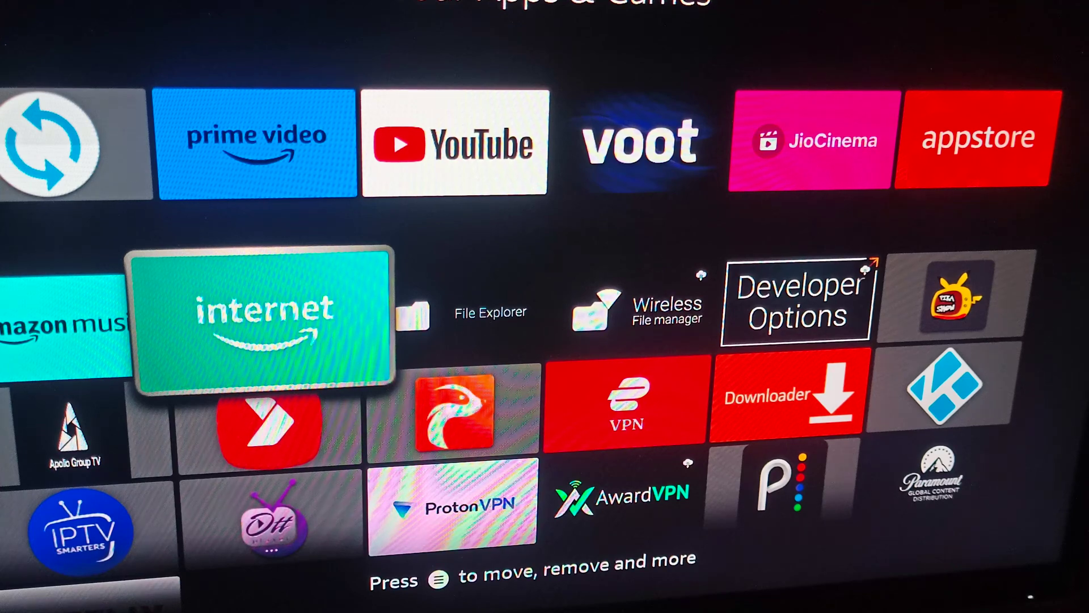
{"action": "key", "text": "Menu"}
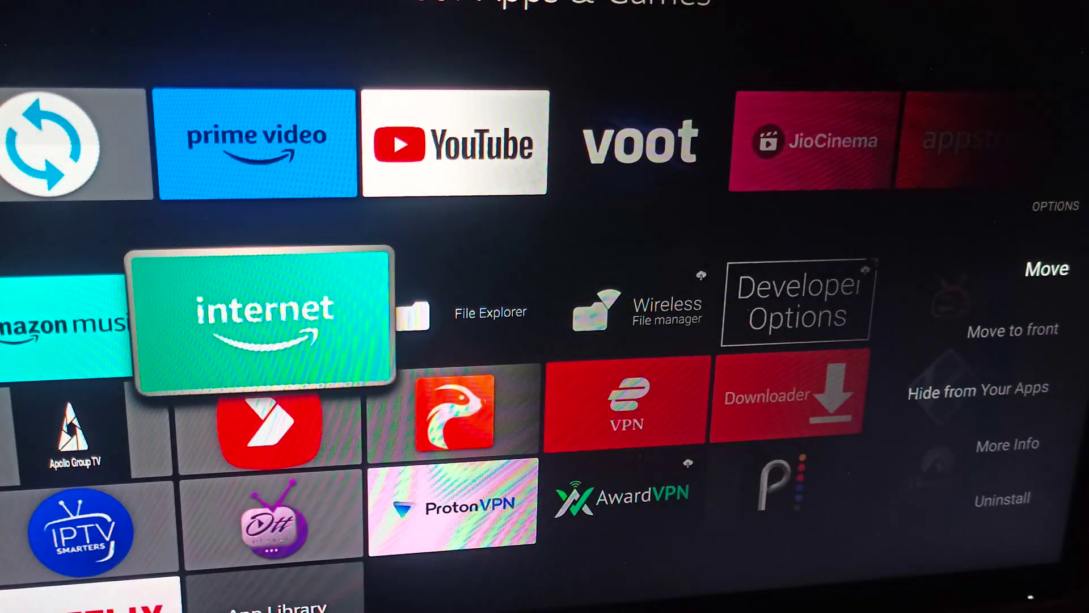
{"action": "key", "text": "Escape"}
Step: View the red bird app's options menu, then return to the Fire TV home screen
{"action": "key", "text": "Down"}
{"action": "key", "text": "Right"}
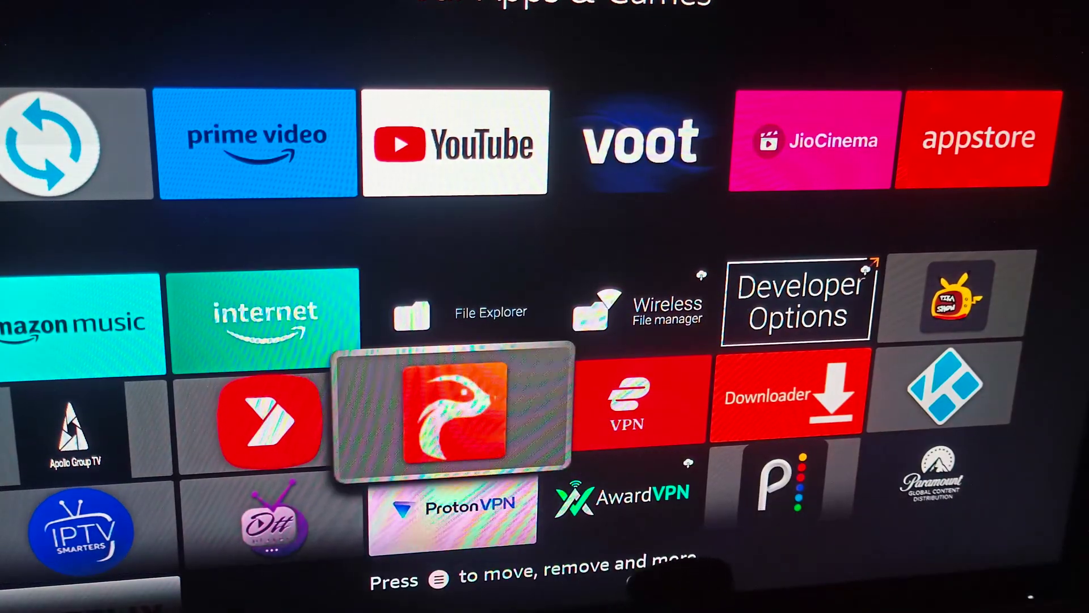
{"action": "key", "text": "Left"}
{"action": "key", "text": "Up"}
{"action": "key", "text": "Right"}
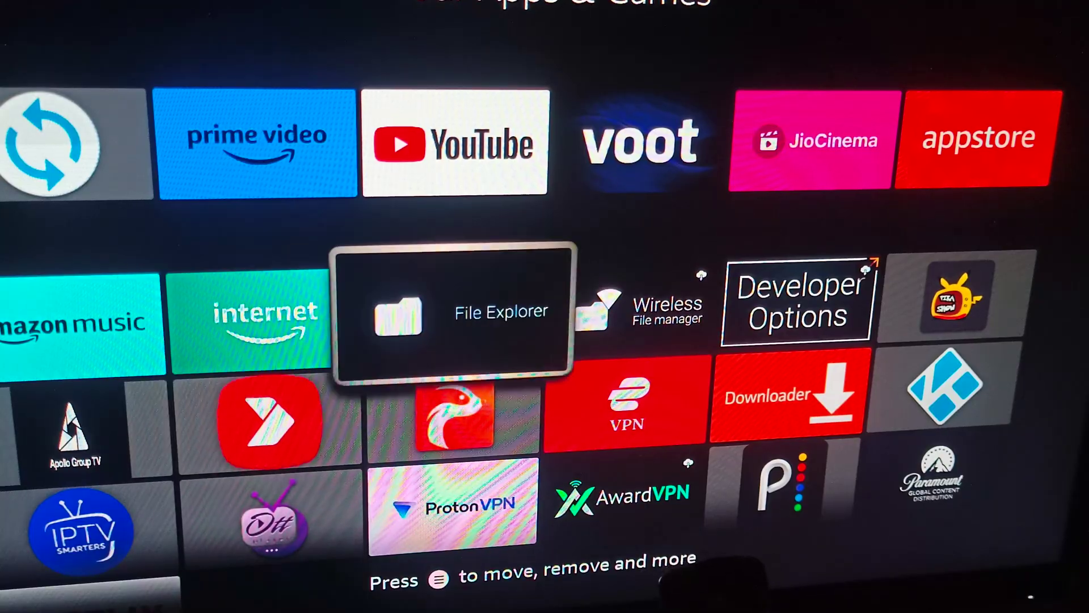
{"action": "key", "text": "Down"}
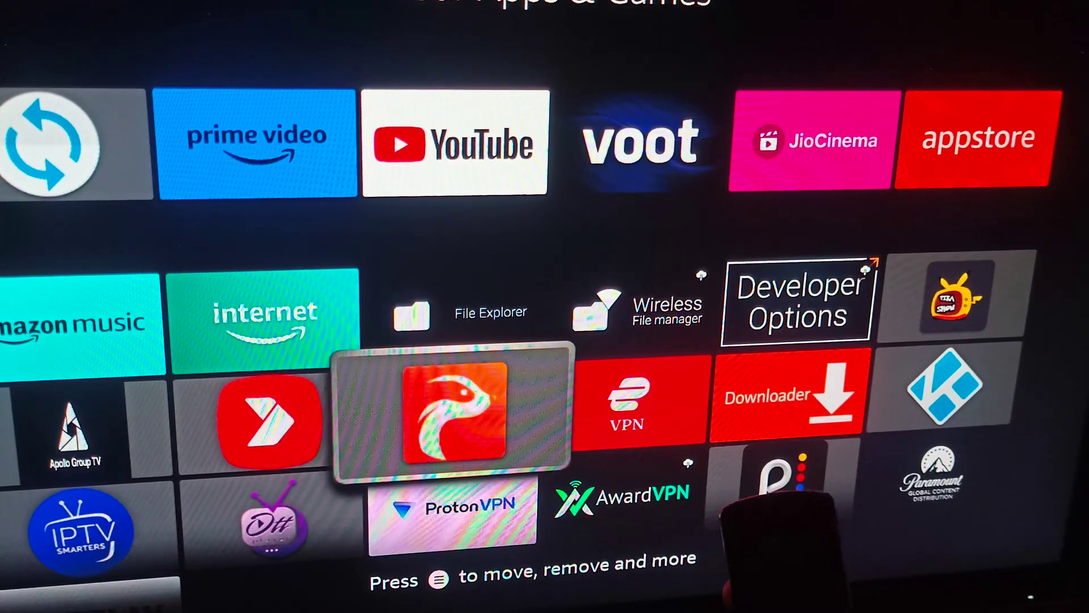
{"action": "key", "text": "Menu"}
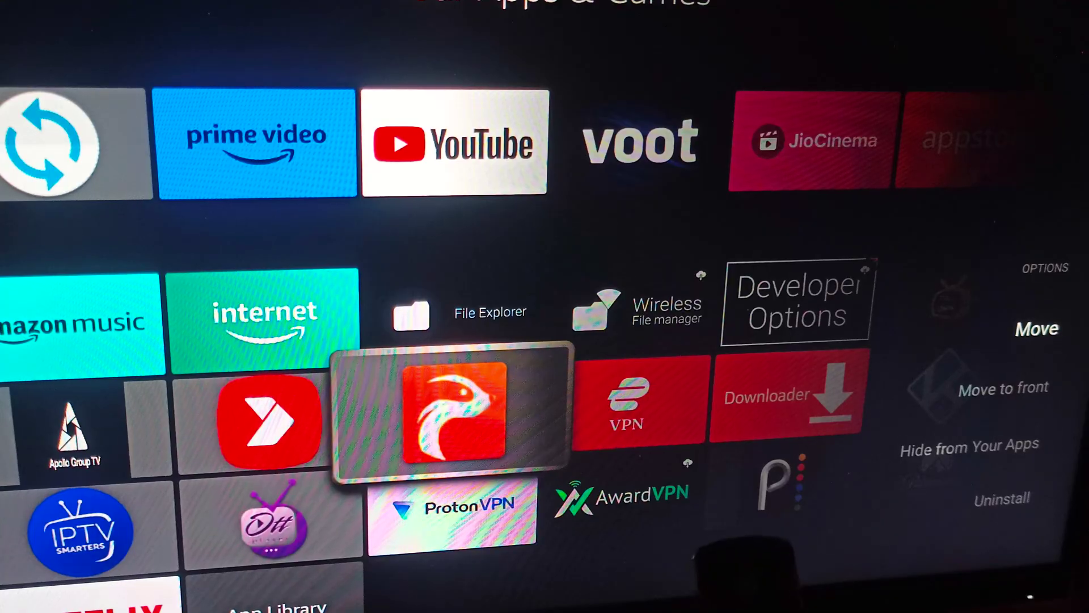
{"action": "key", "text": "Escape"}
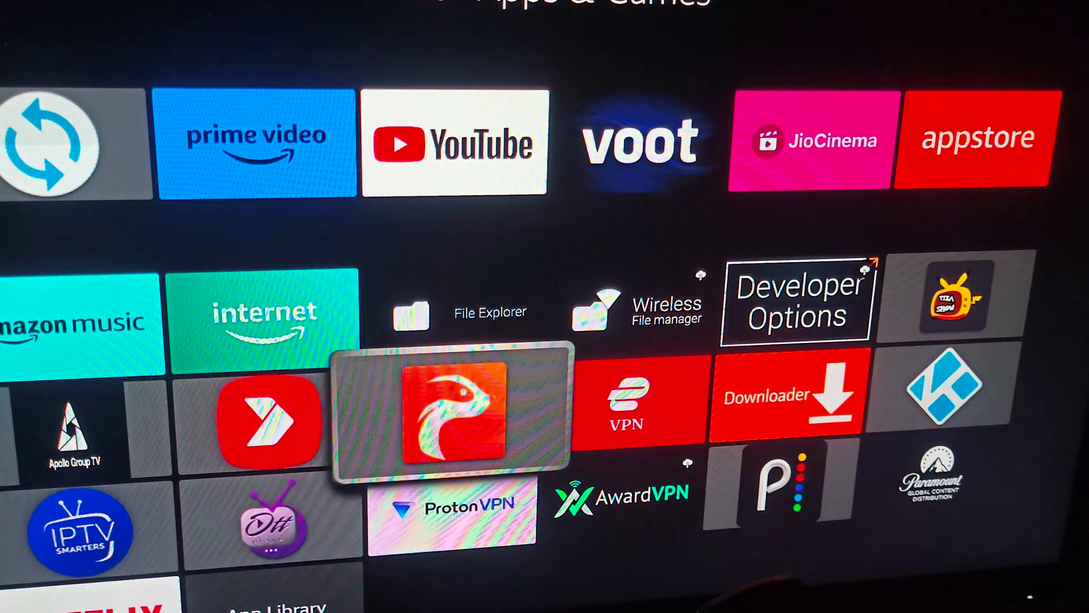
{"action": "key", "text": "Escape"}
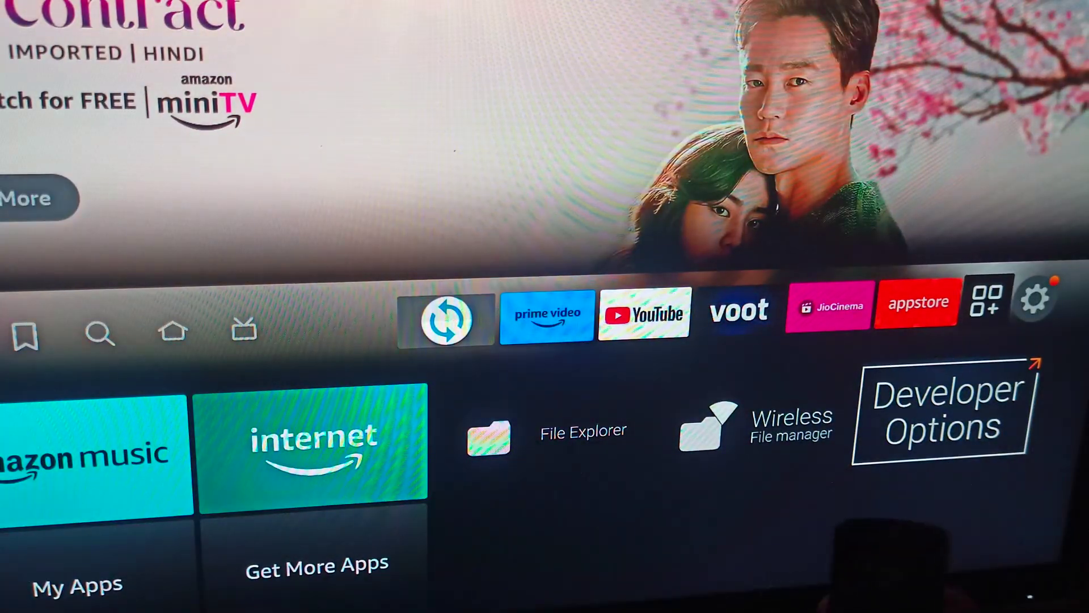
Step: Go through device settings and Applications into Manage Installed Applications
{"action": "key", "text": "Return"}
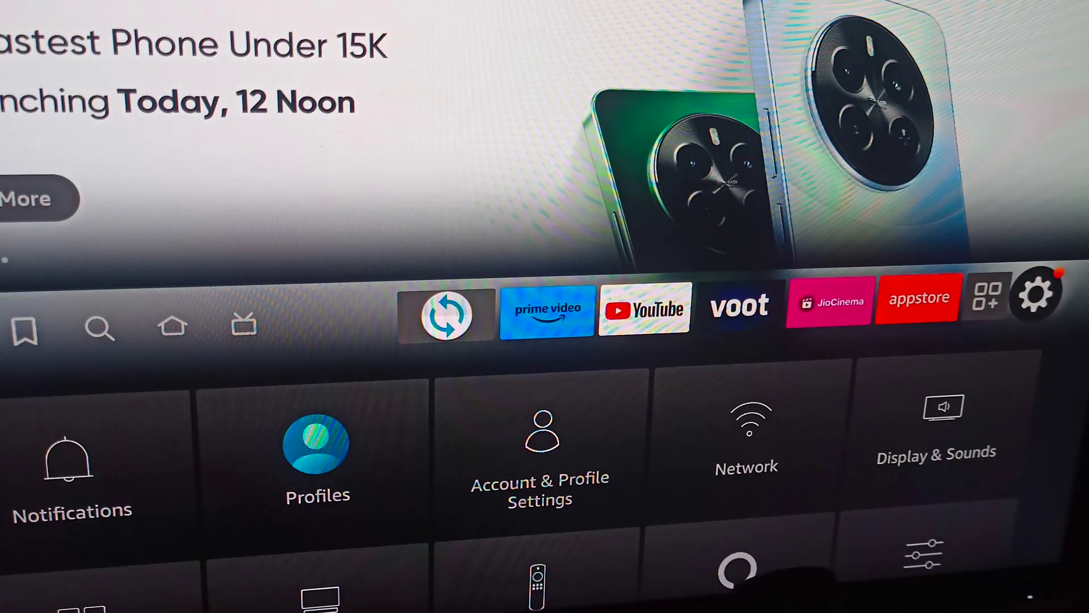
{"action": "key", "text": "Down"}
{"action": "key", "text": "Down"}
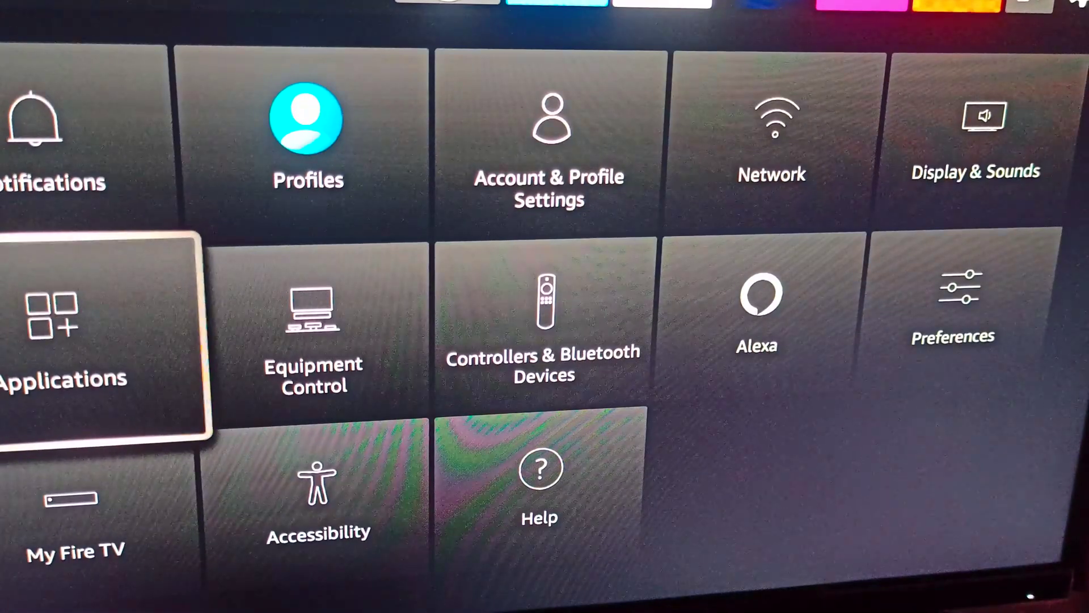
{"action": "key", "text": "Return"}
{"action": "key", "text": "Down"}
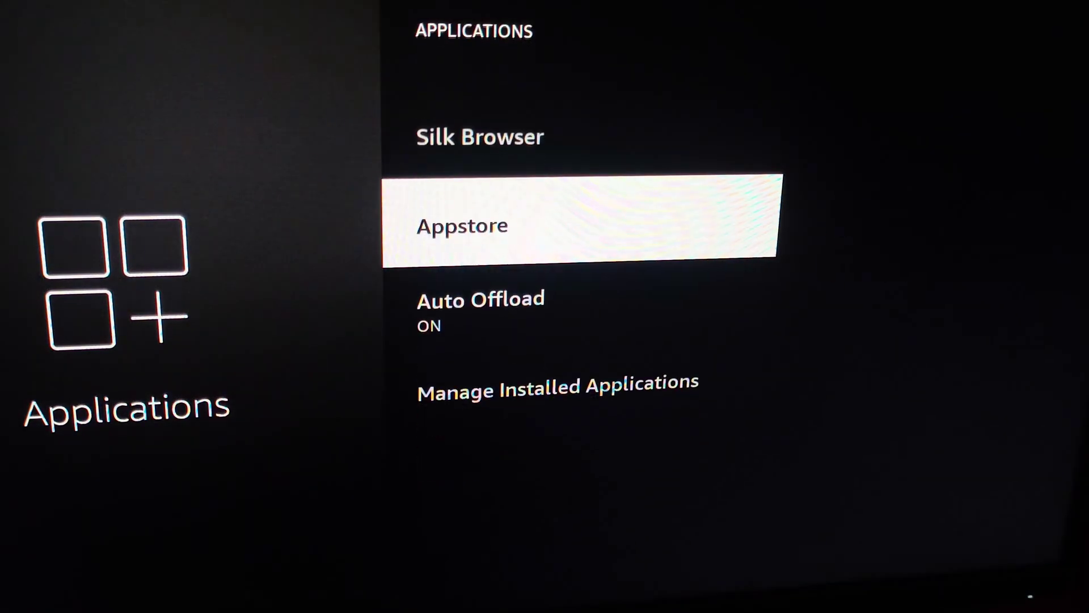
{"action": "key", "text": "Down"}
{"action": "key", "text": "Down"}
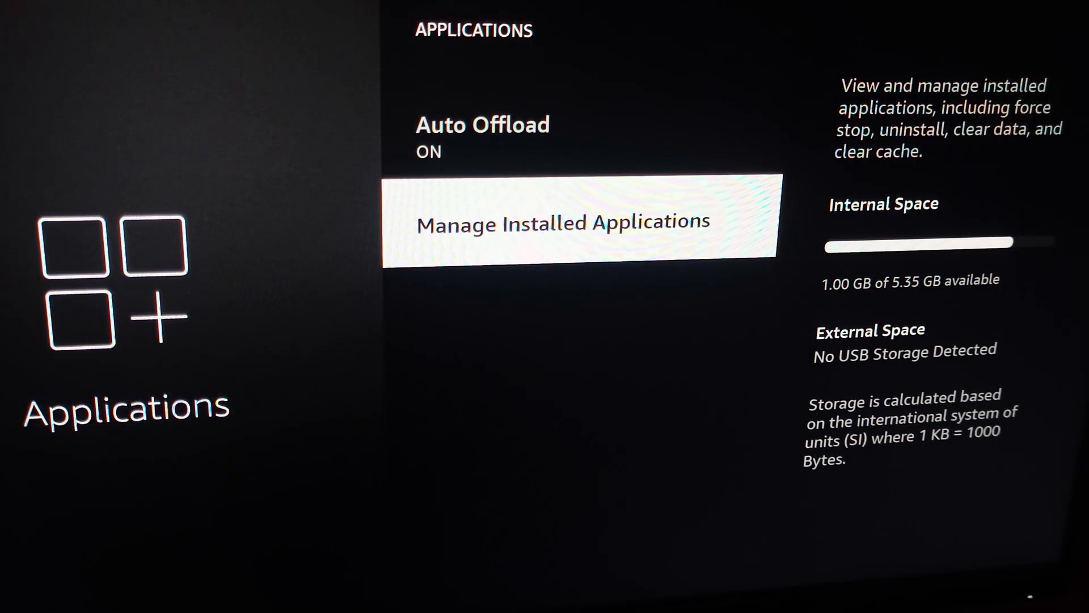
{"action": "key", "text": "Return"}
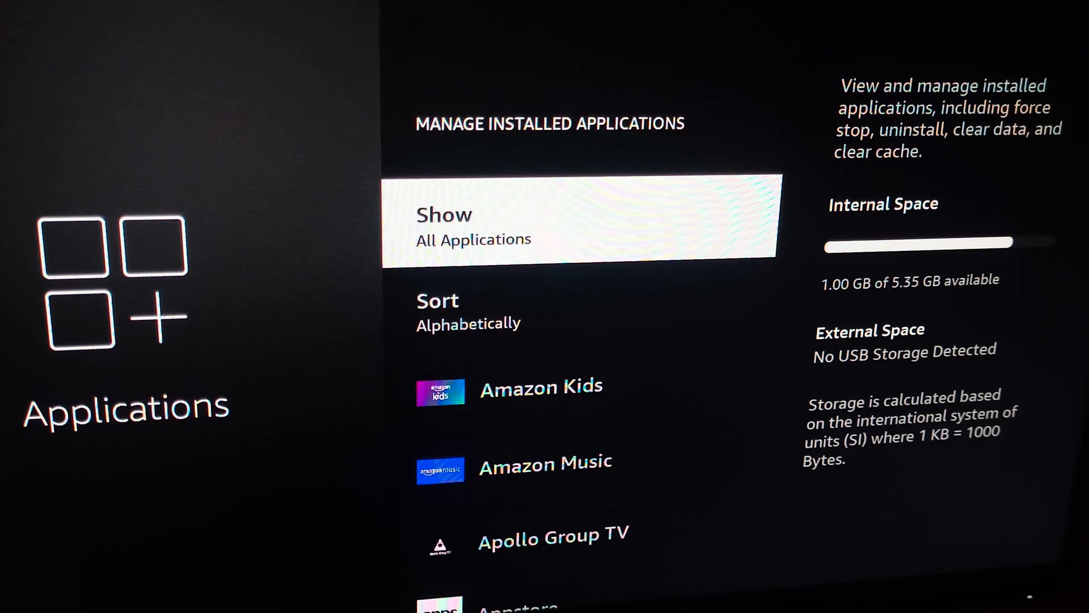
Step: Scroll the installed apps list down to Prime Video and open its page
{"action": "key", "text": "Down"}
{"action": "key", "text": "Down"}
{"action": "key", "text": "Down"}
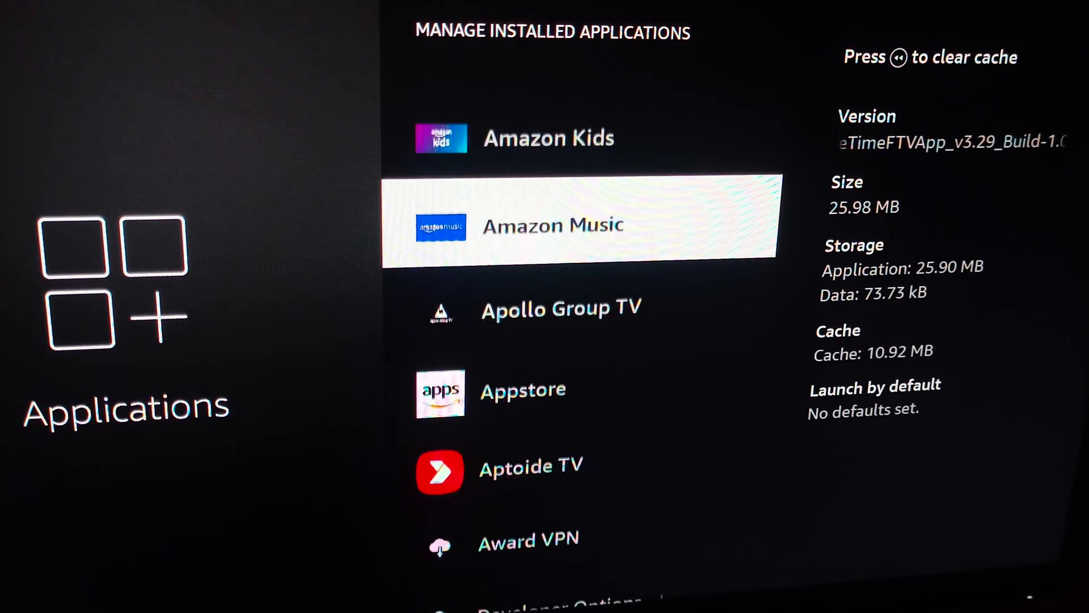
{"action": "key", "text": "Down"}
{"action": "key", "text": "Down"}
{"action": "key", "text": "Down"}
{"action": "key", "text": "Down"}
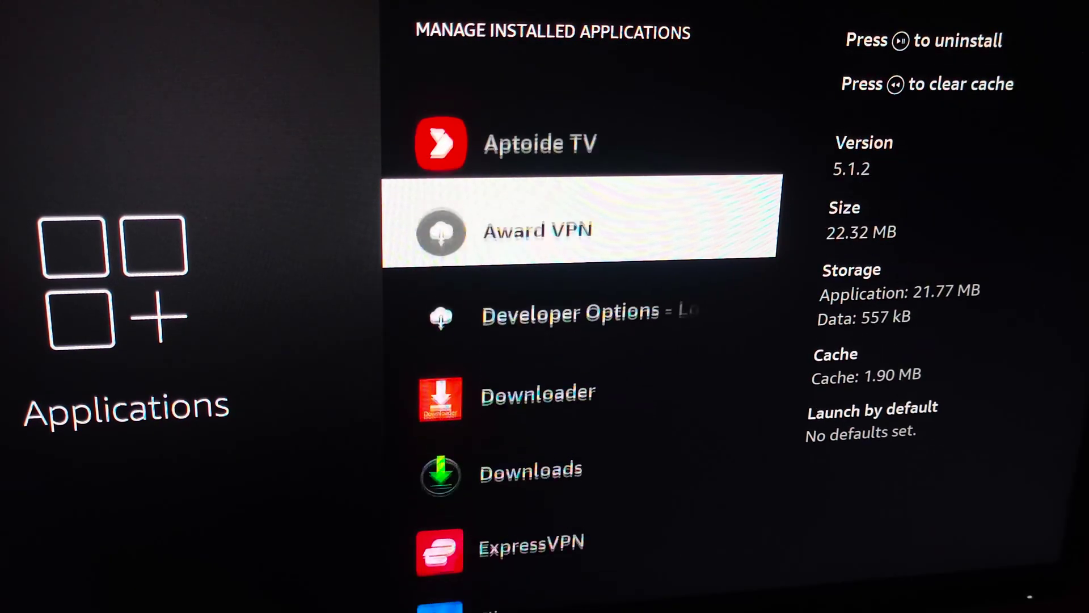
{"action": "key", "text": "Down"}
{"action": "key", "text": "Up"}
{"action": "key", "text": "Up"}
{"action": "key", "text": "Up"}
{"action": "key", "text": "Up"}
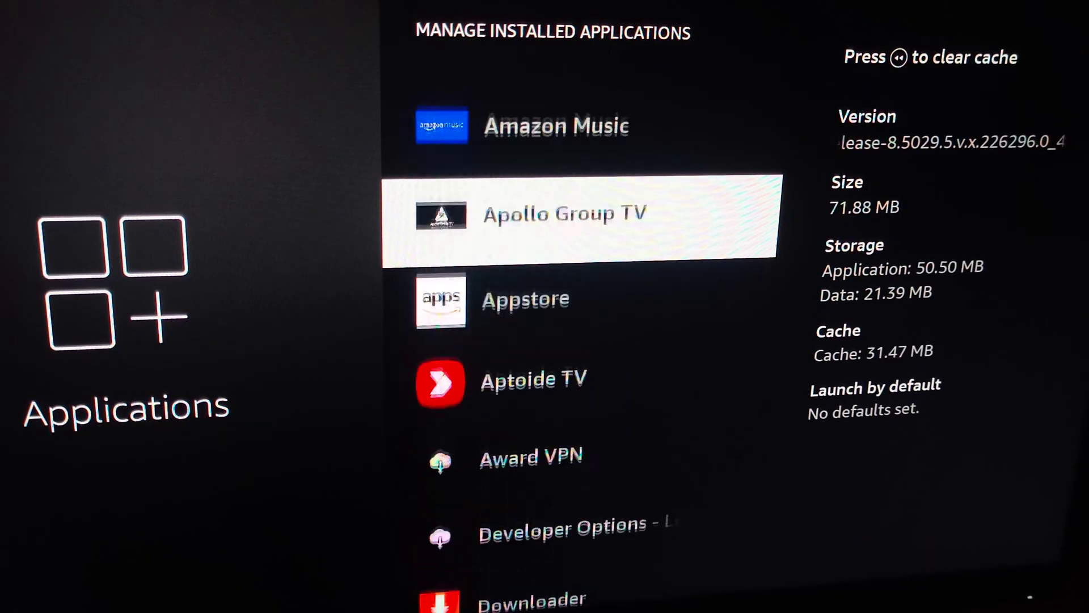
{"action": "key", "text": "Up"}
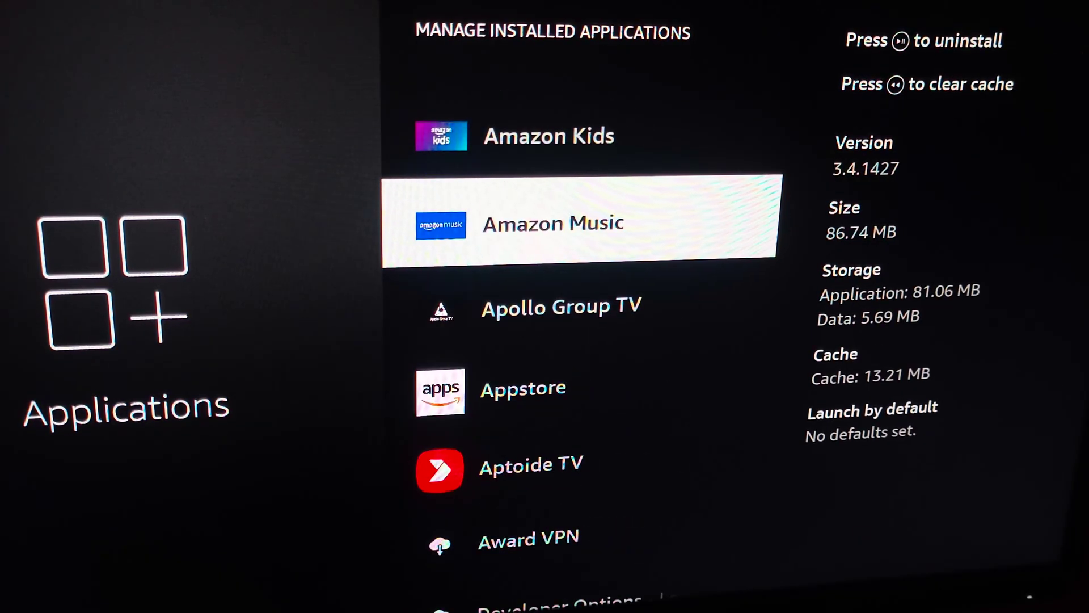
{"action": "key", "text": "Up"}
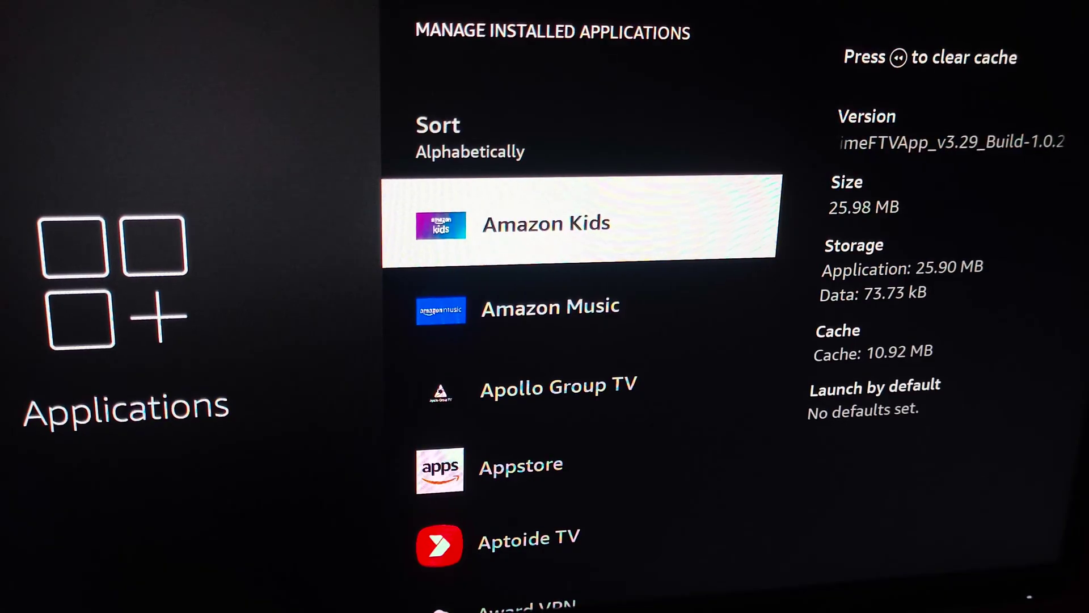
{"action": "key", "text": "Down"}
{"action": "key", "text": "Down"}
{"action": "key", "text": "Down"}
{"action": "key", "text": "Down"}
{"action": "key", "text": "Down"}
{"action": "key", "text": "Down"}
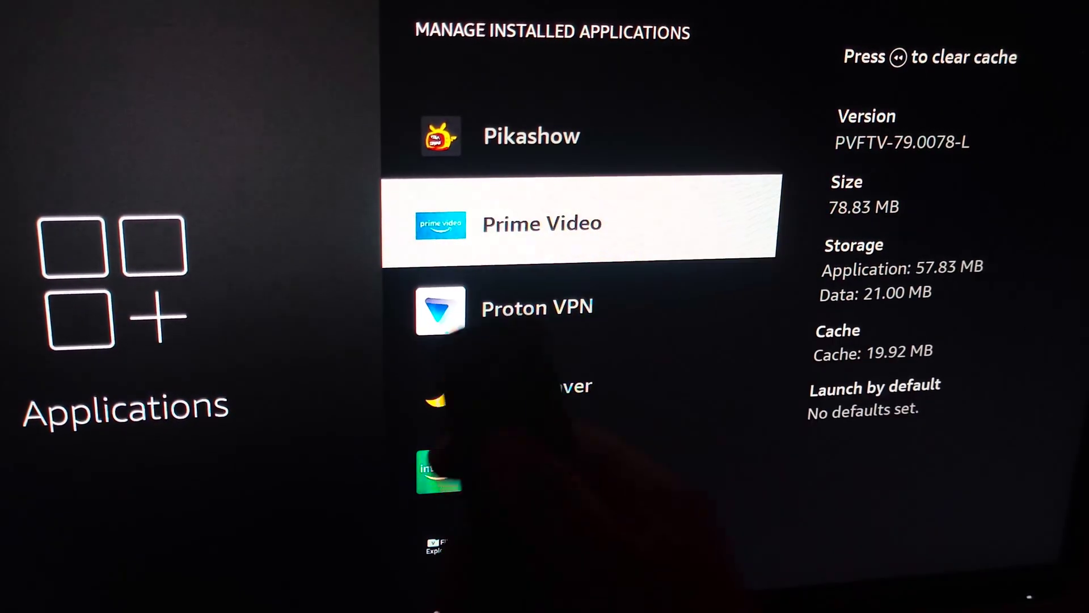
{"action": "key", "text": "Return"}
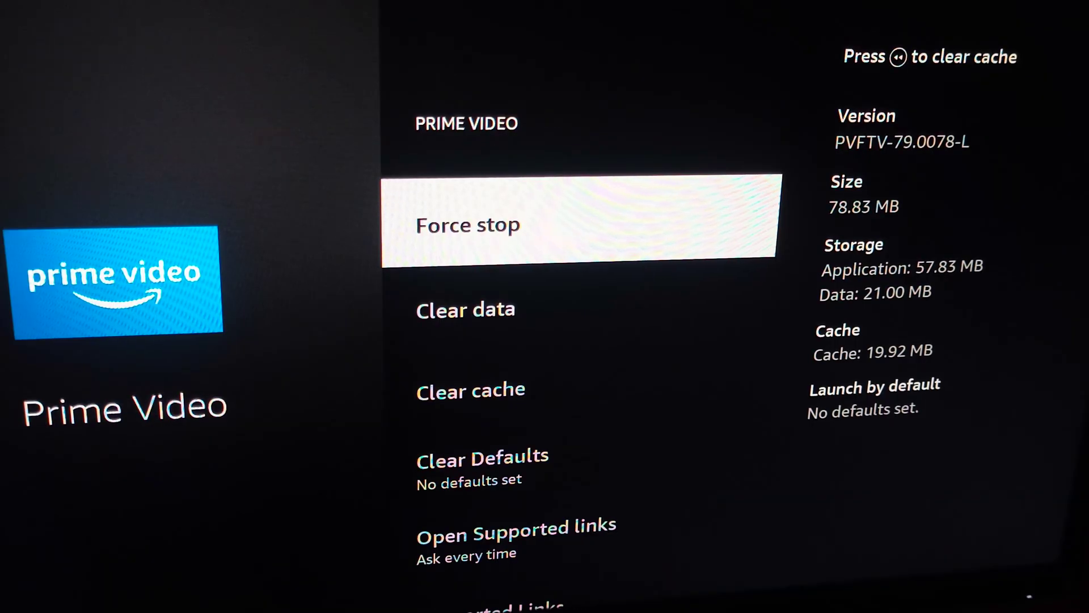
Step: Look through Force stop, Clear data, Clear cache and Clear Defaults for uninstall, then go Home
{"action": "key", "text": "Down"}
{"action": "key", "text": "Down"}
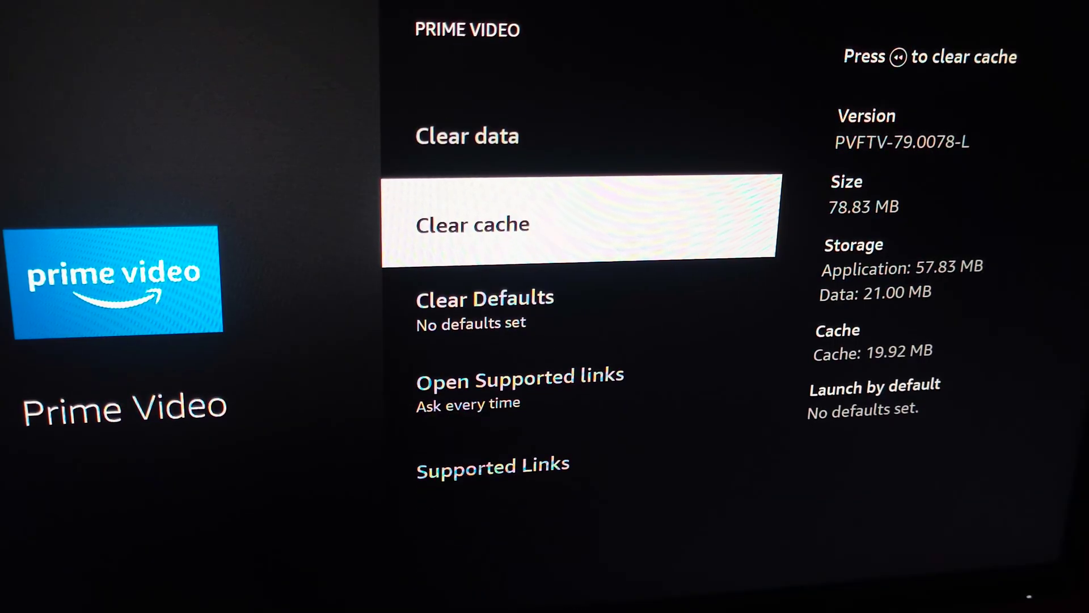
{"action": "key", "text": "Up"}
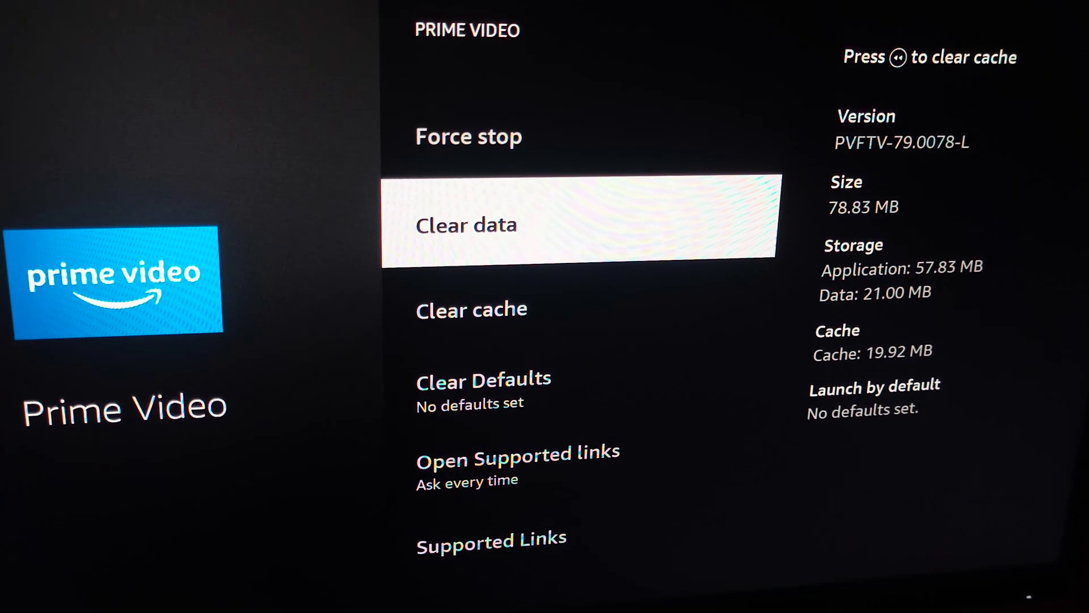
{"action": "key", "text": "Up"}
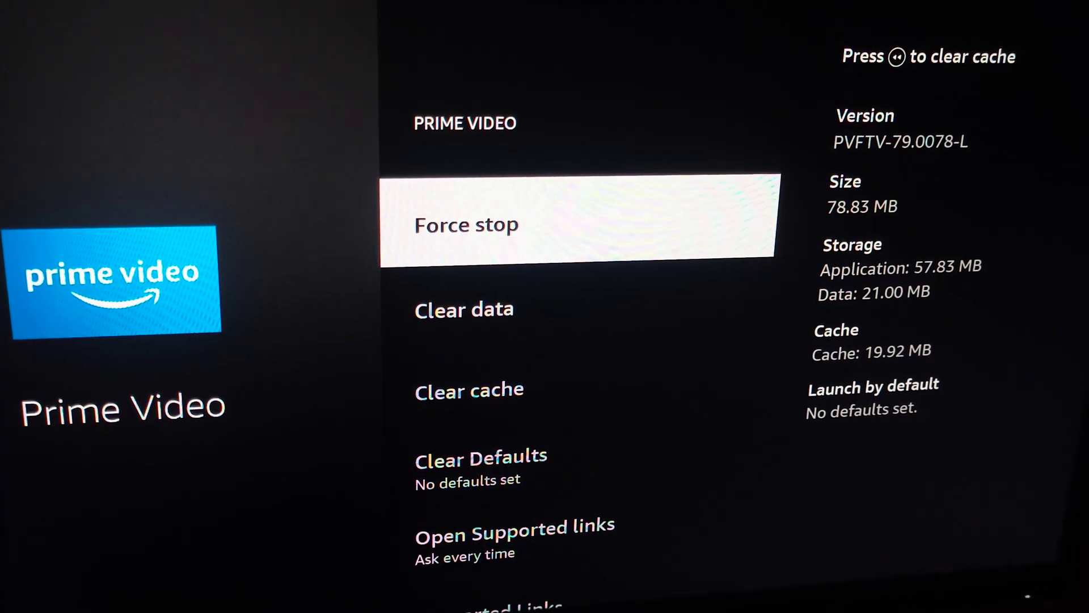
{"action": "key", "text": "Down"}
{"action": "key", "text": "Down"}
{"action": "key", "text": "Down"}
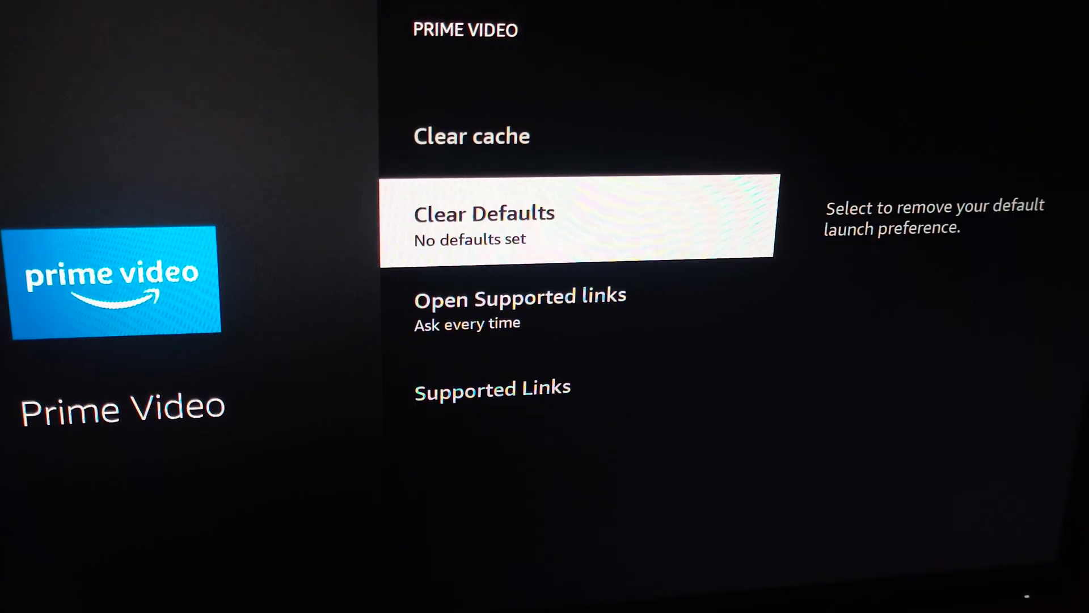
{"action": "key", "text": "Down"}
{"action": "key", "text": "Down"}
{"action": "key", "text": "Up"}
{"action": "key", "text": "Up"}
{"action": "key", "text": "Up"}
{"action": "key", "text": "Up"}
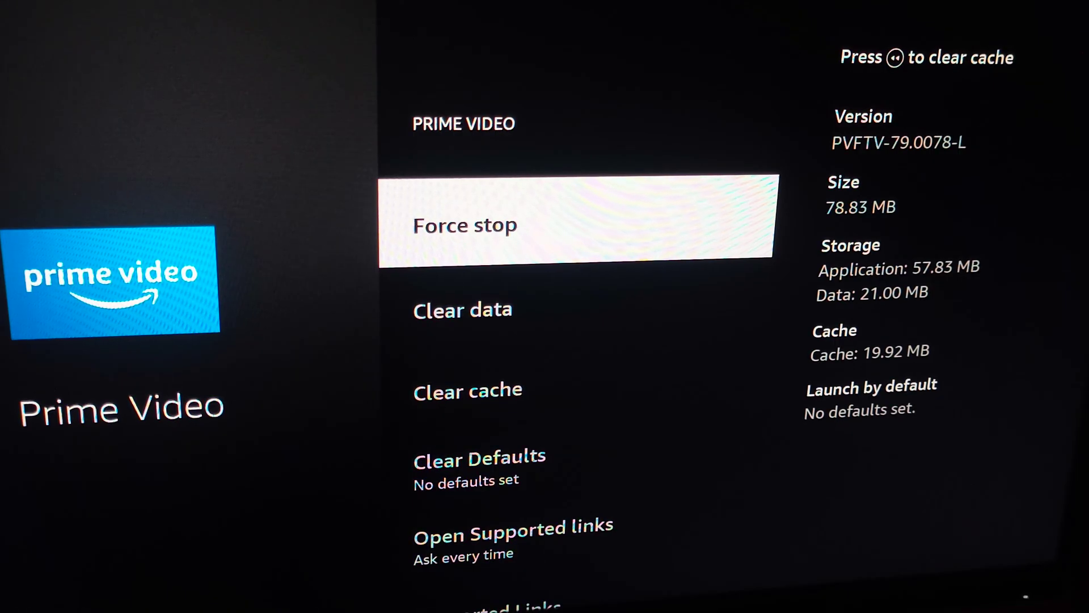
{"action": "key", "text": "Down"}
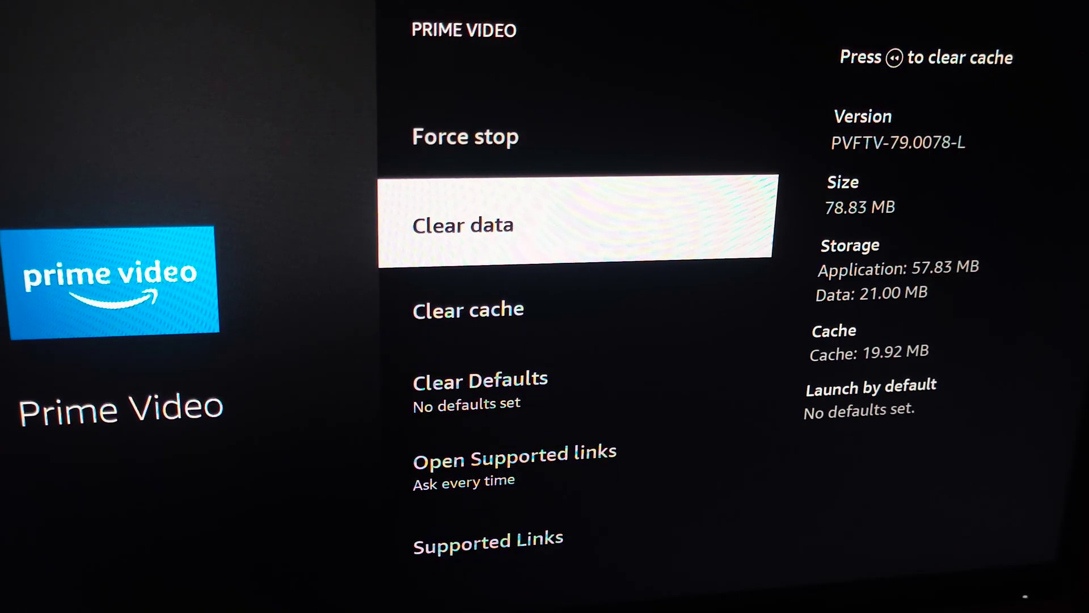
{"action": "key", "text": "Down"}
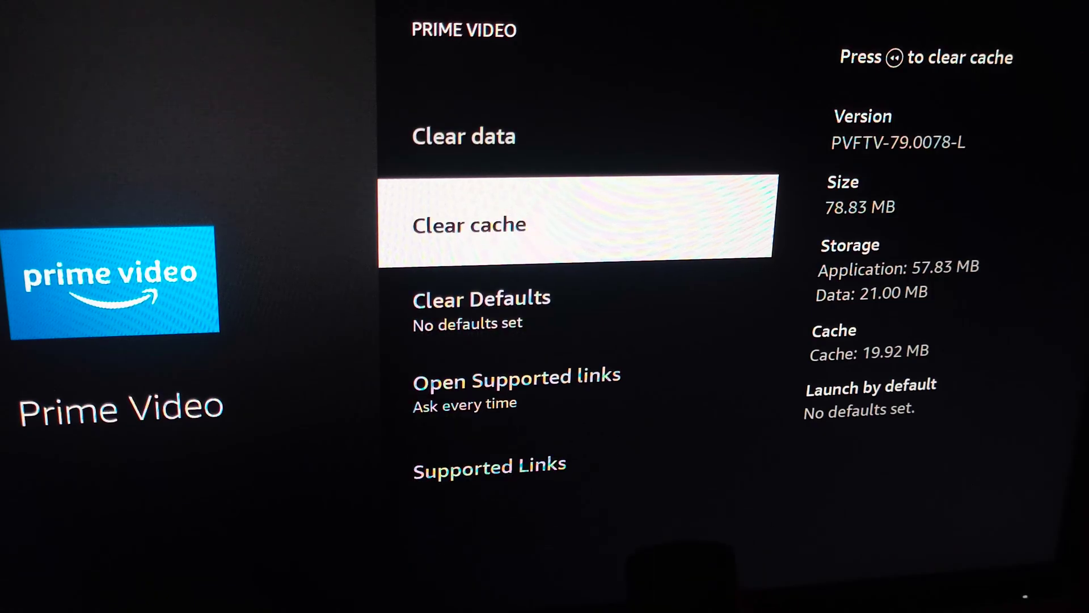
{"action": "key", "text": "Home"}
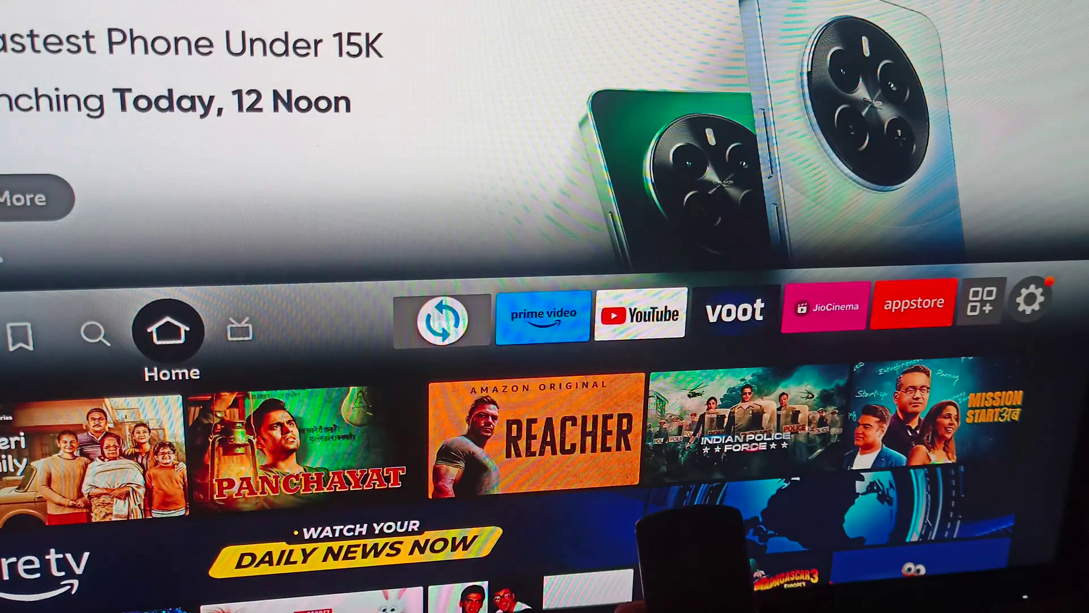
Step: Open Your Apps & Games from the home screen's top bar
{"action": "key", "text": "Right"}
{"action": "key", "text": "Right"}
{"action": "key", "text": "Right"}
{"action": "key", "text": "Right"}
{"action": "key", "text": "Right"}
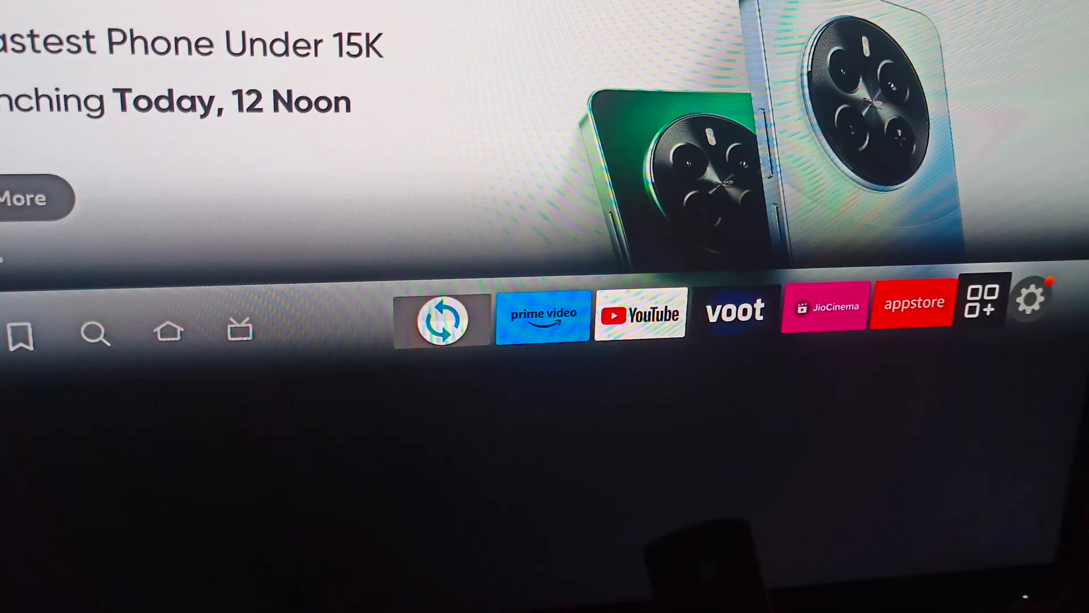
{"action": "key", "text": "Right"}
{"action": "key", "text": "Left"}
{"action": "key", "text": "Return"}
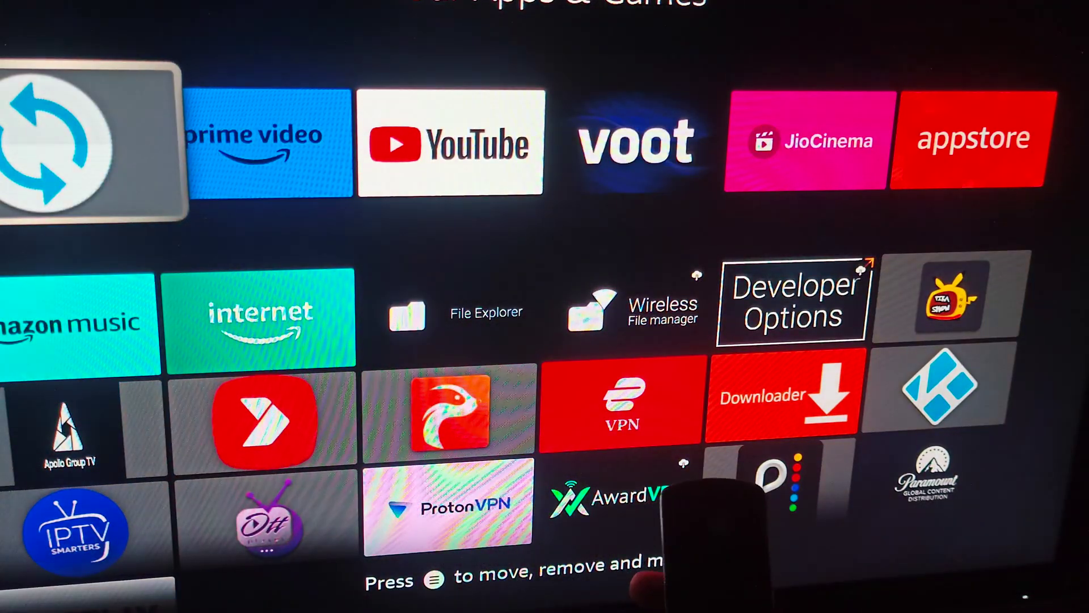
Step: Hide Prime Video from Your Apps, then show YouTube's options menu
{"action": "key", "text": "Right"}
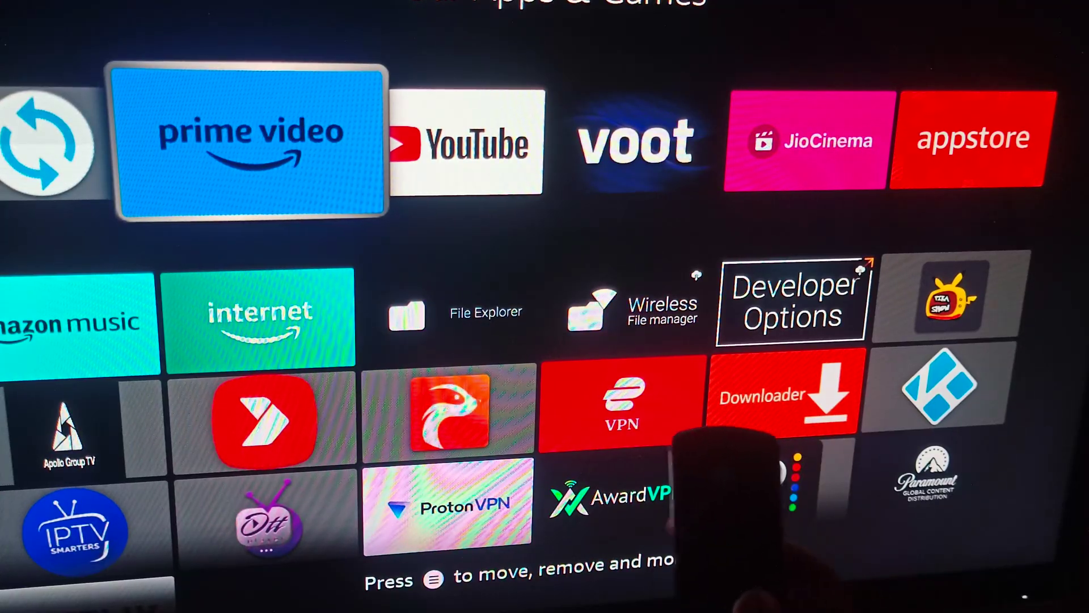
{"action": "key", "text": "Menu"}
{"action": "key", "text": "Down"}
{"action": "key", "text": "Down"}
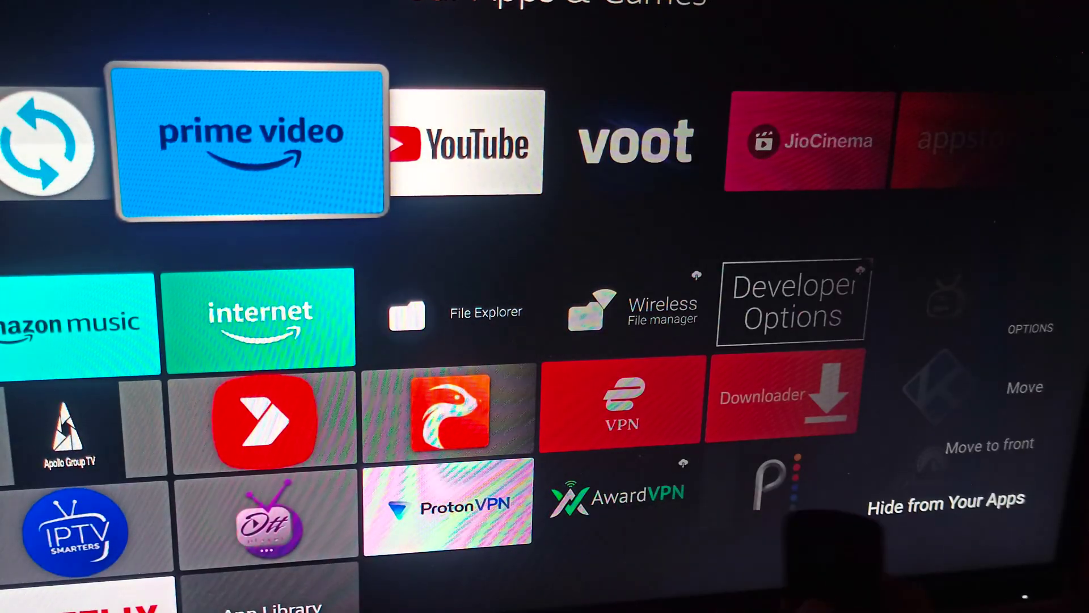
{"action": "key", "text": "Return"}
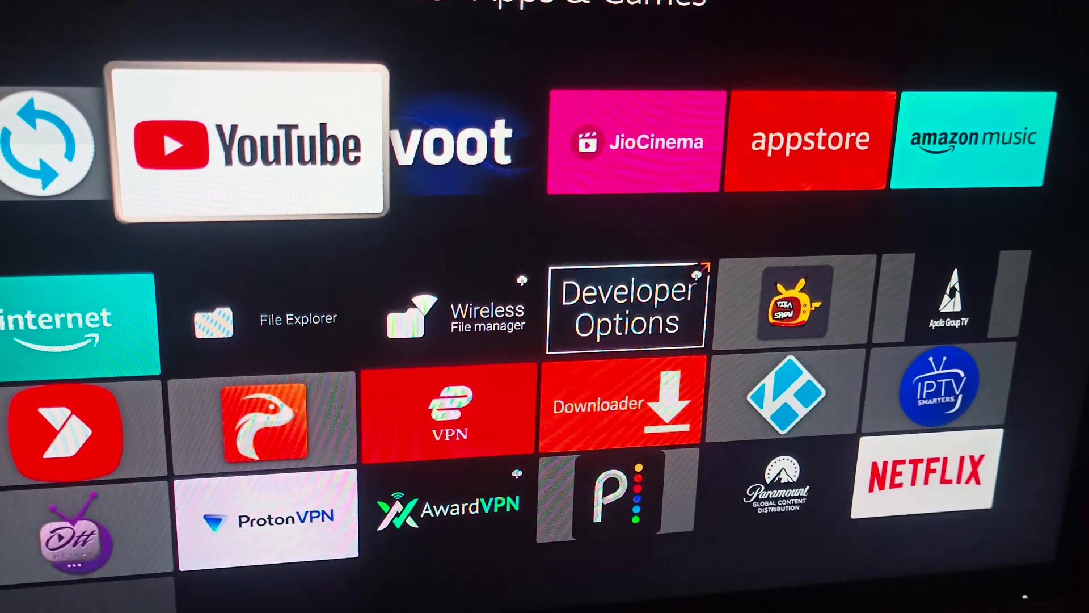
{"action": "key", "text": "Menu"}
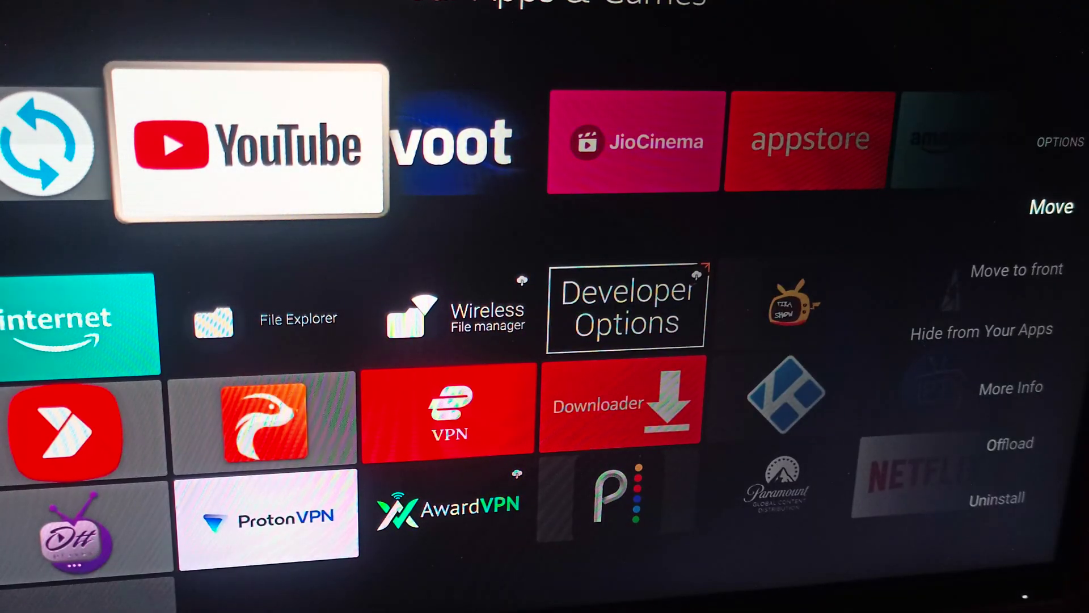